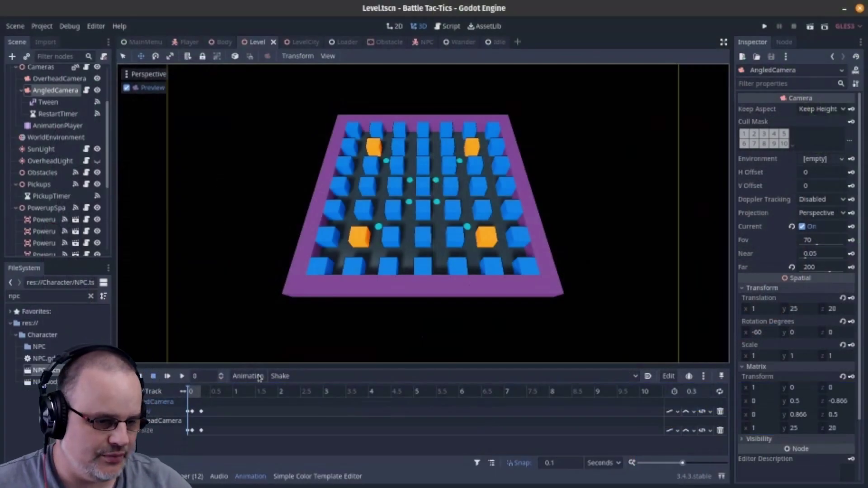
# Preview the Shake camera animation twice, rewinding the timeline to 0 each time.
pyautogui.click(182, 377)
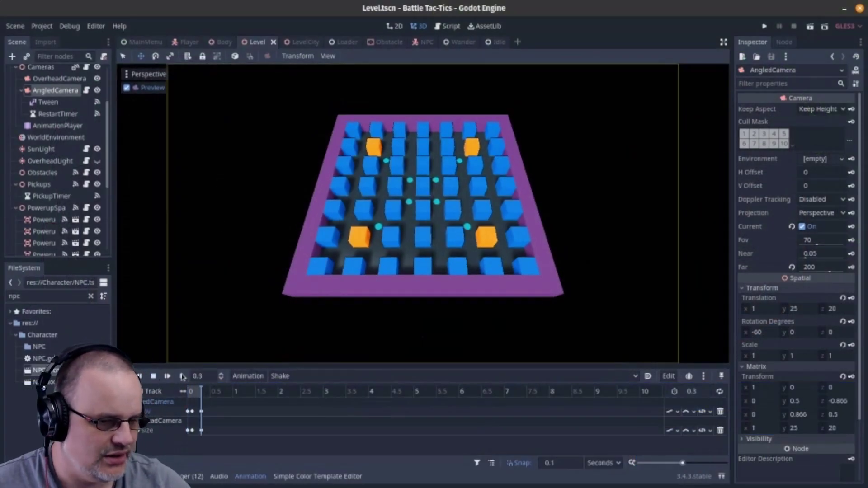
pyautogui.moveTo(194, 387); pyautogui.dragTo(162, 394)
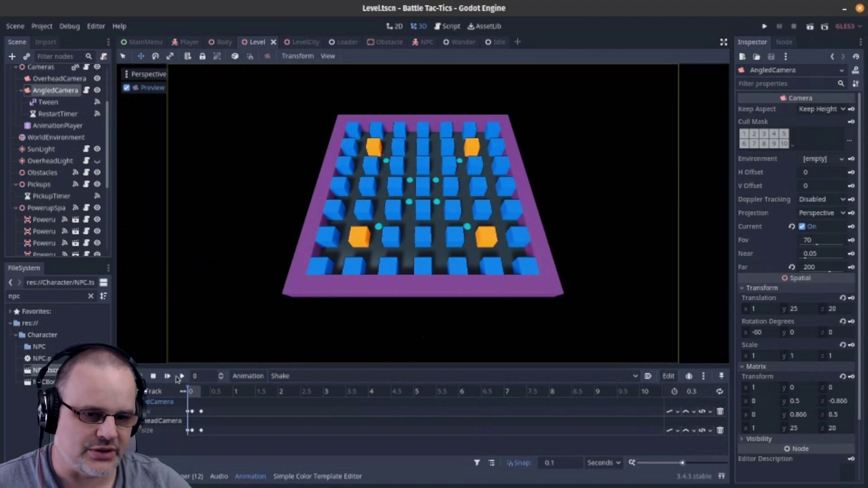
pyautogui.click(179, 377)
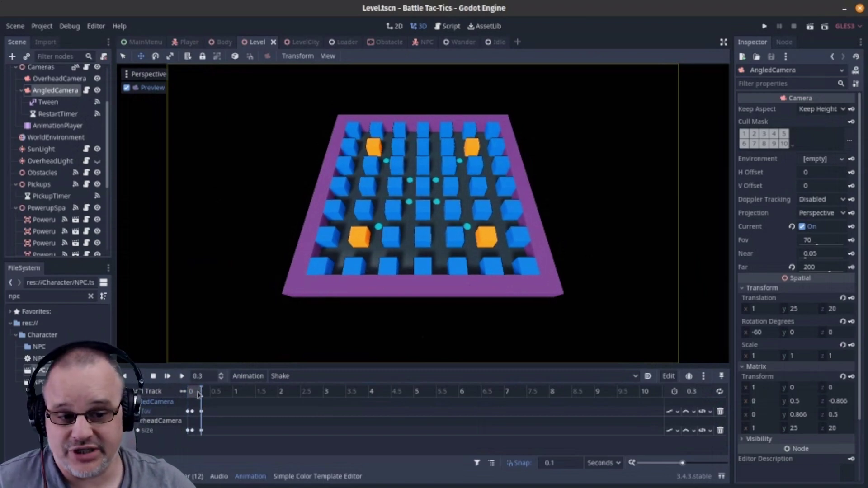
pyautogui.moveTo(202, 398); pyautogui.dragTo(185, 396)
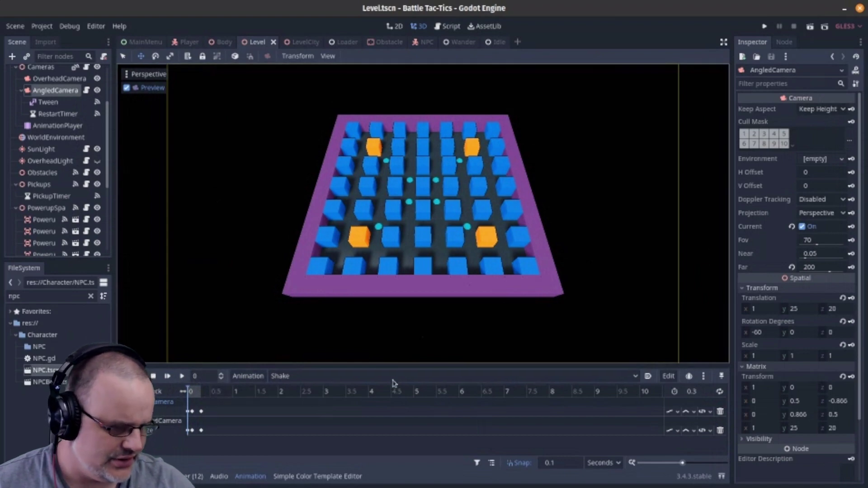
# Read the fov keyframes: 70 at 0, 71 at 0.1 s, 70 at 0.3 s, then replay.
pyautogui.keyDown('ctrl'); pyautogui.scroll(5, 323, 408); pyautogui.keyUp('ctrl')
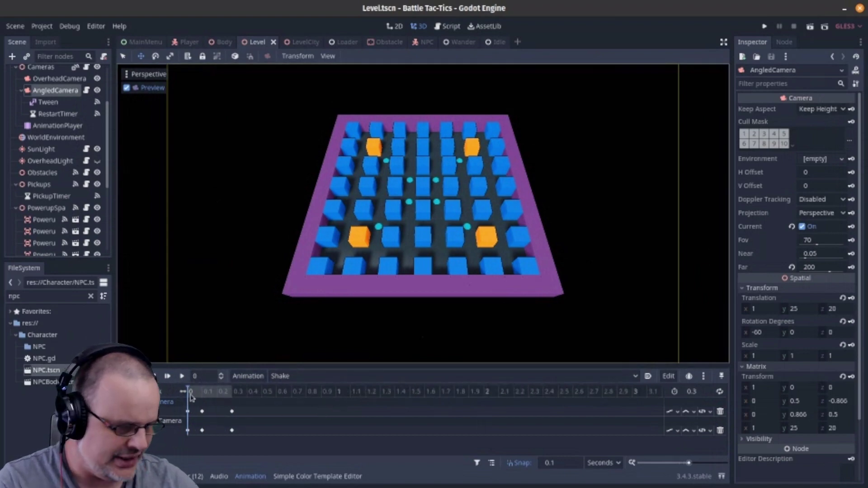
pyautogui.click(202, 412)
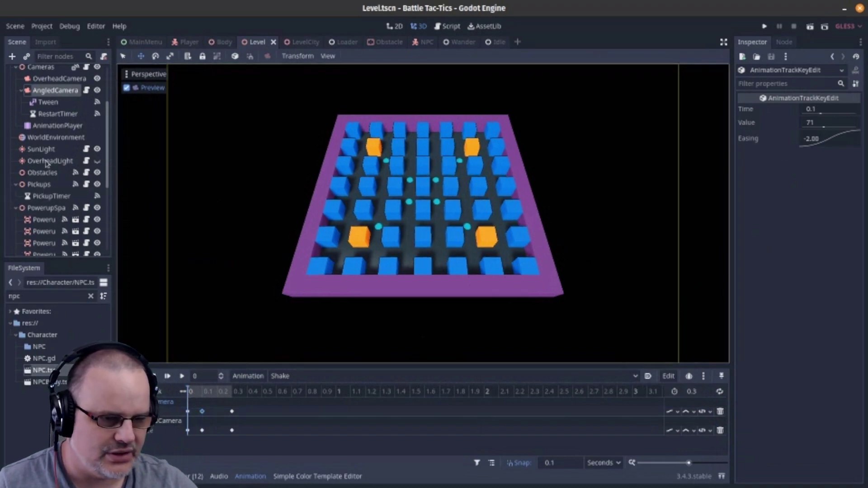
pyautogui.click(54, 90)
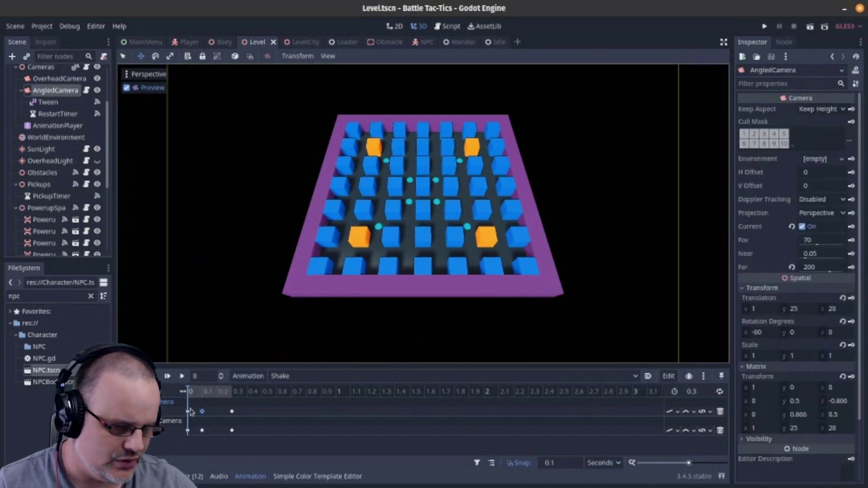
pyautogui.click(188, 411)
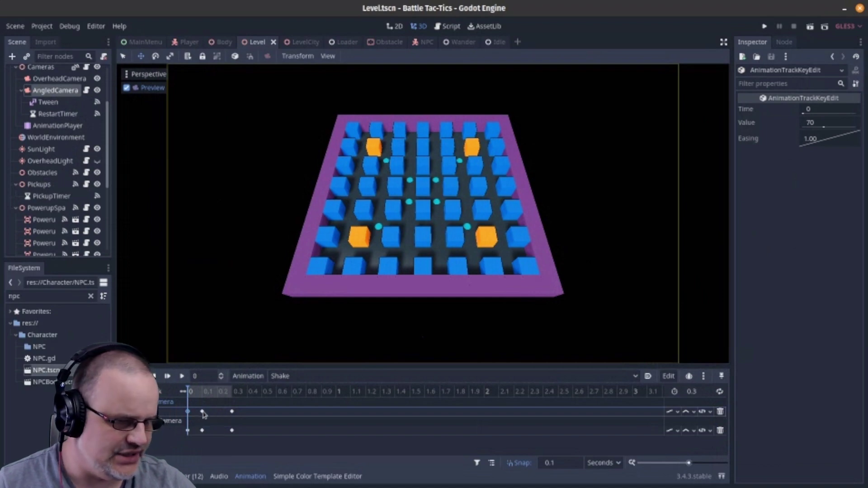
pyautogui.click(202, 412)
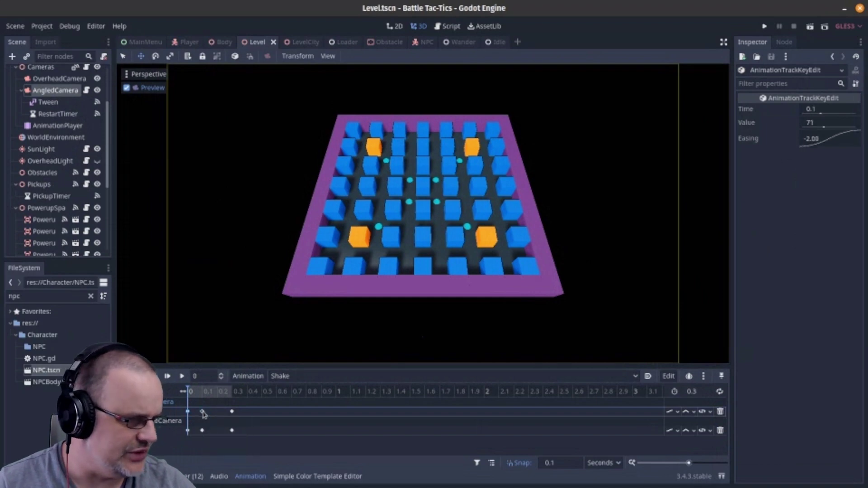
pyautogui.click(231, 412)
pyautogui.click(181, 376)
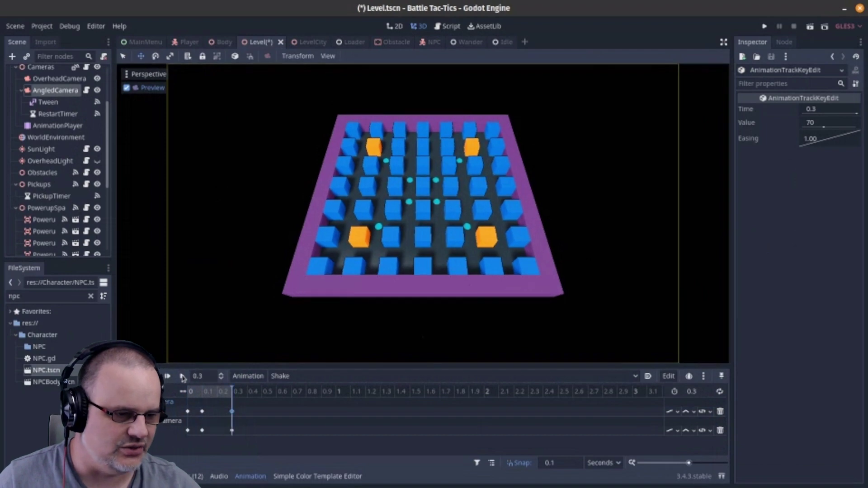
# Scrub the Shake animation back to the start and leave the camera preview for free view.
pyautogui.click(217, 391)
pyautogui.click(190, 392)
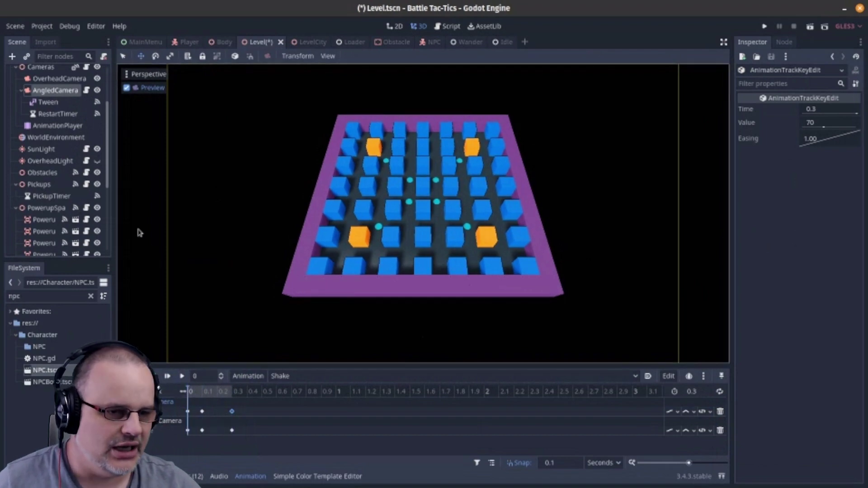
pyautogui.scroll(3, 66, 189)
pyautogui.scroll(-10, 65, 189)
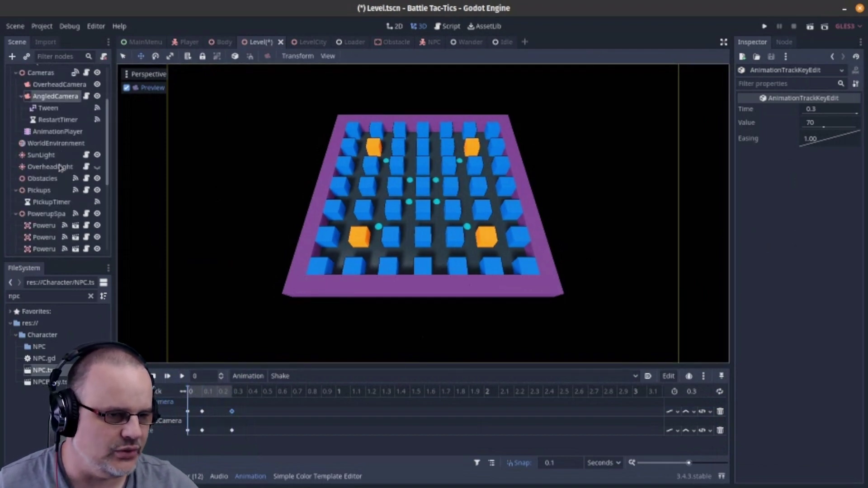
pyautogui.click(148, 89)
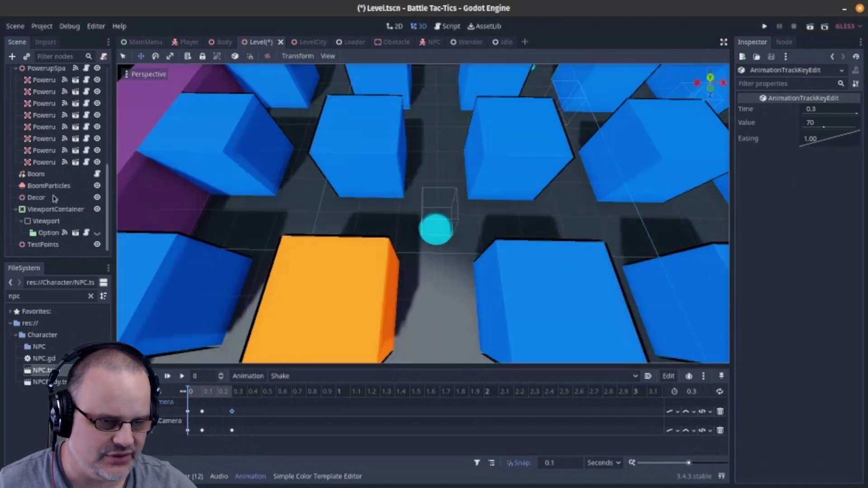
pyautogui.scroll(1, 56, 208)
# Select BoomParticles and toggle Emitting to replay its 16-particle burst over the arena.
pyautogui.click(56, 209)
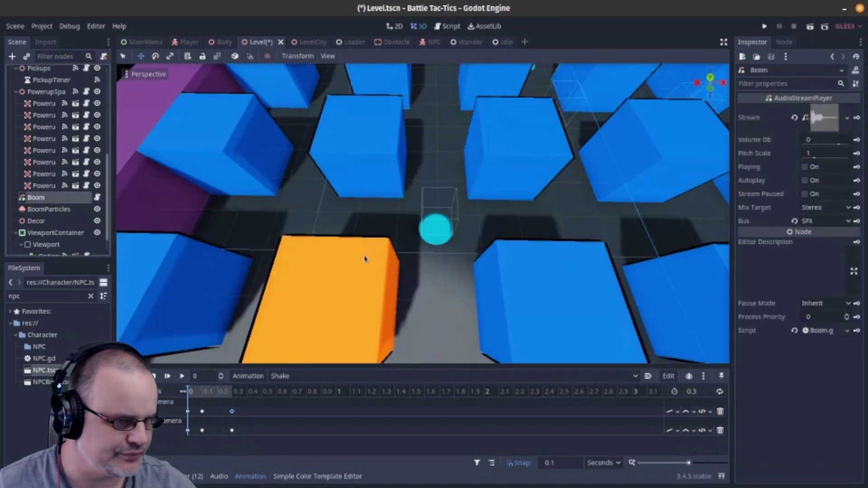
pyautogui.scroll(-6, 205, 248)
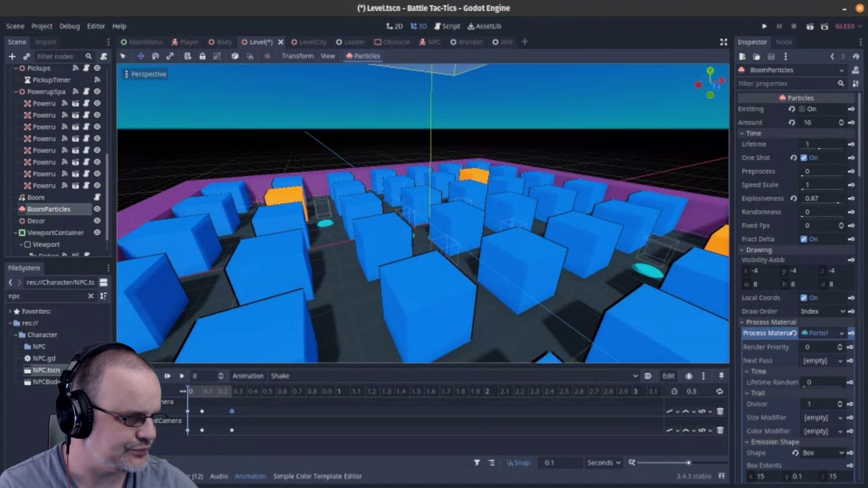
pyautogui.moveTo(407, 226); pyautogui.dragTo(524, 194, button='middle')
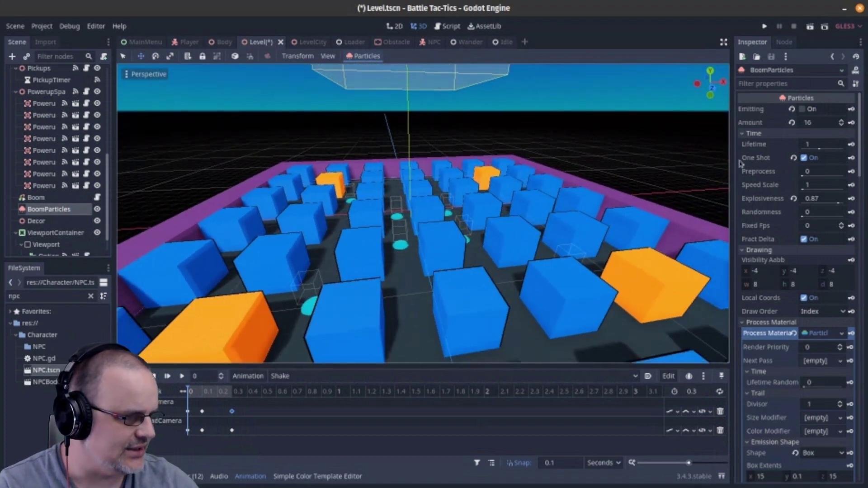
pyautogui.click(803, 110)
pyautogui.click(803, 110)
pyautogui.click(802, 109)
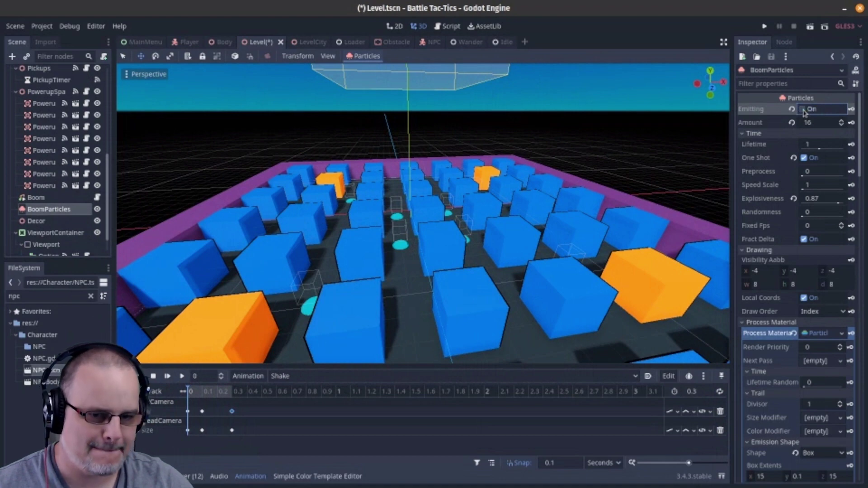
pyautogui.click(803, 109)
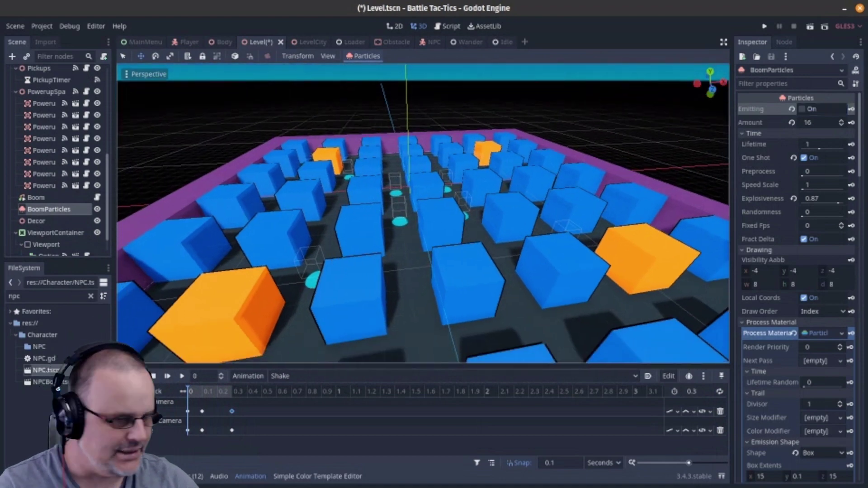
pyautogui.scroll(-3, 423, 214)
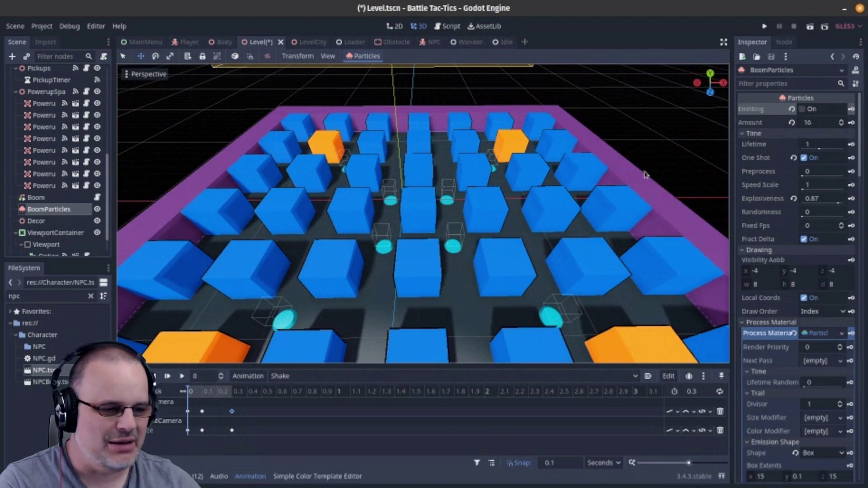
pyautogui.scroll(-3, 646, 175)
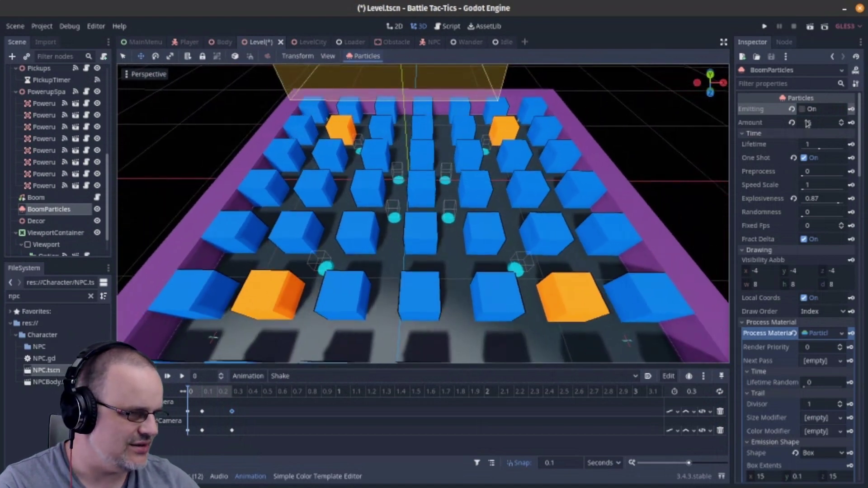
pyautogui.click(807, 111)
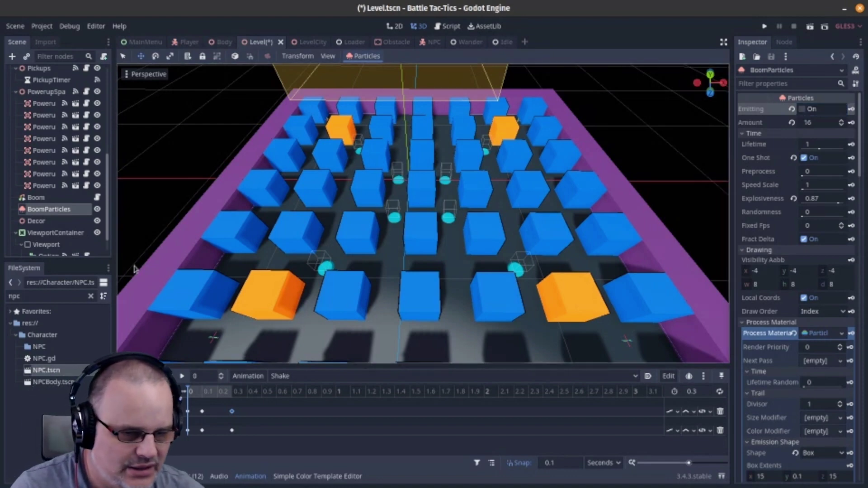
# Filter the FileSystem for 'explo' and open Explosion.tscn, tilting the view to frame it.
pyautogui.doubleClick(47, 291)
pyautogui.write('explos')
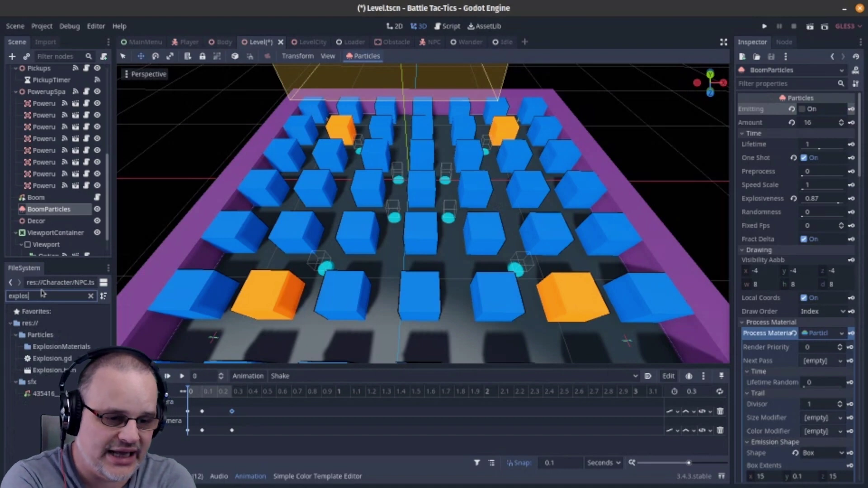
pyautogui.click(45, 370)
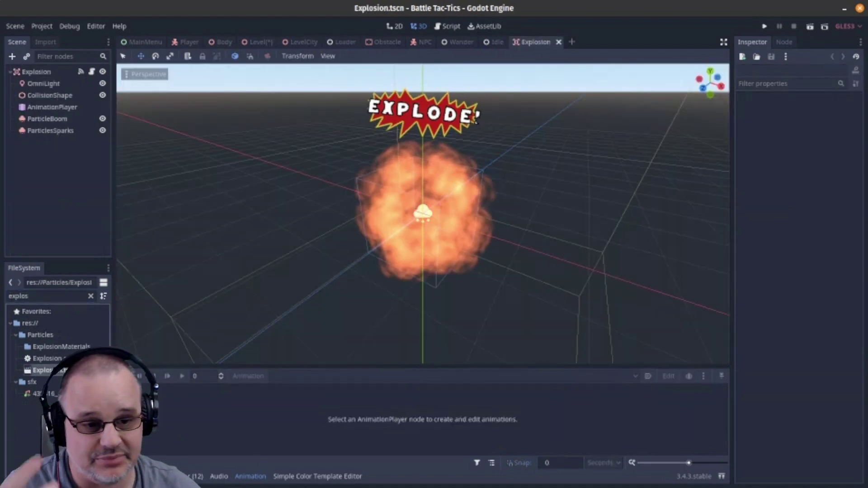
pyautogui.moveTo(285, 272); pyautogui.dragTo(284, 291, button='middle')
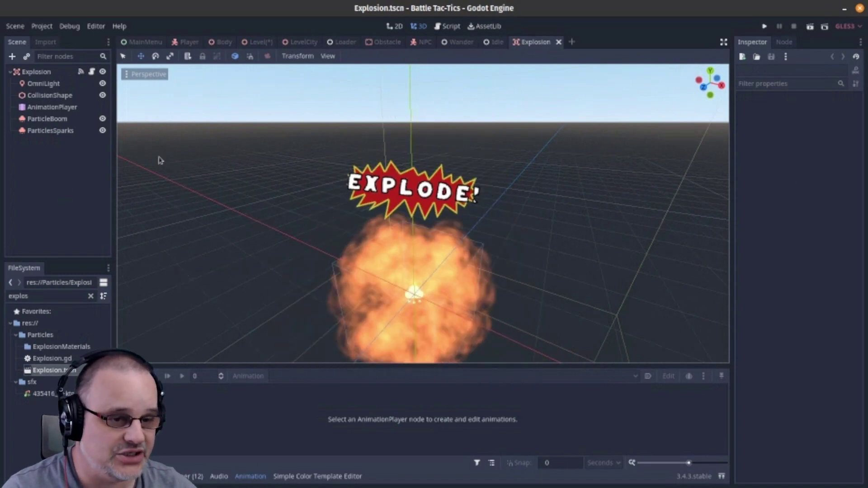
# Inspect the AnimationPlayer, OmniLight and ParticleBoom nodes of the Explosion scene.
pyautogui.click(75, 108)
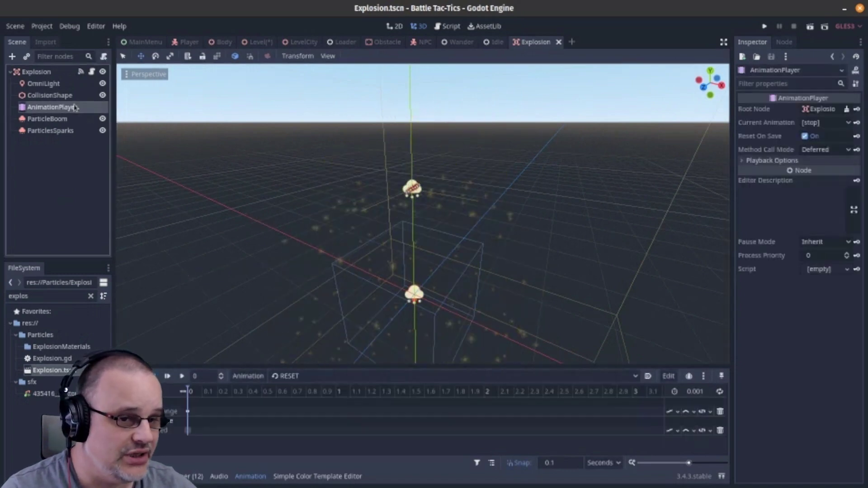
pyautogui.click(66, 84)
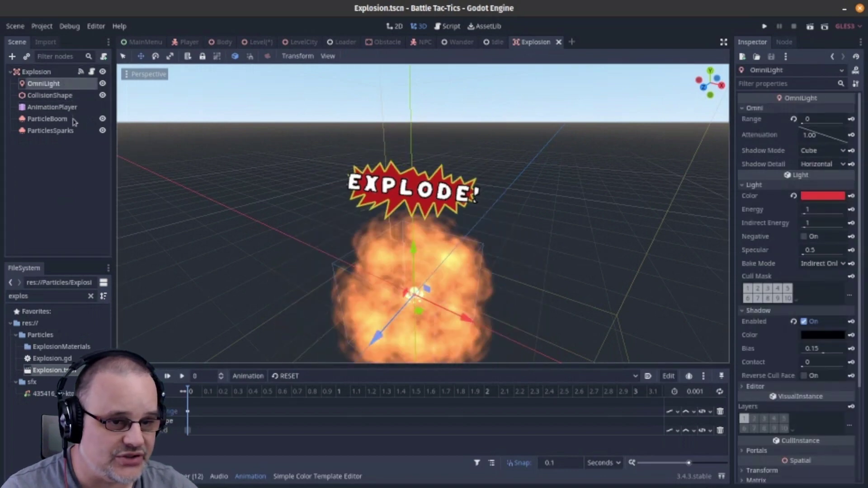
pyautogui.click(74, 119)
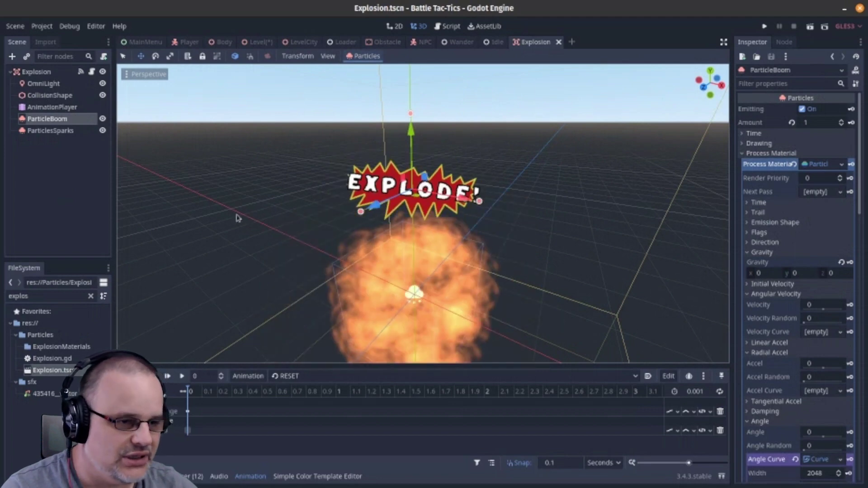
# Filter for 'boom' and preview the 512x256 Sprites/Boom.png texture in the Inspector.
pyautogui.doubleClick(56, 297)
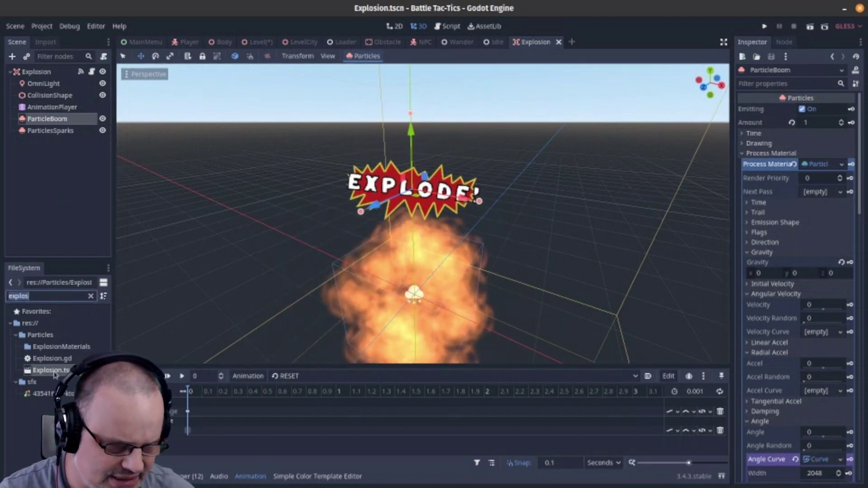
pyautogui.write('boom')
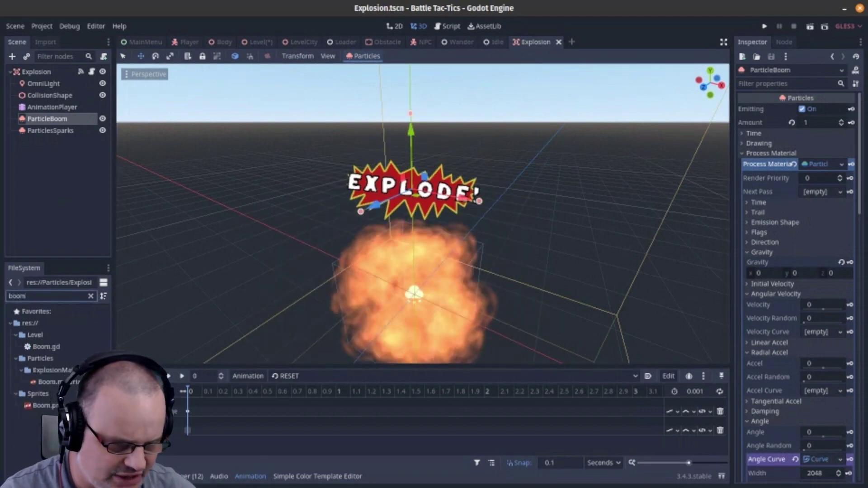
pyautogui.click(43, 405)
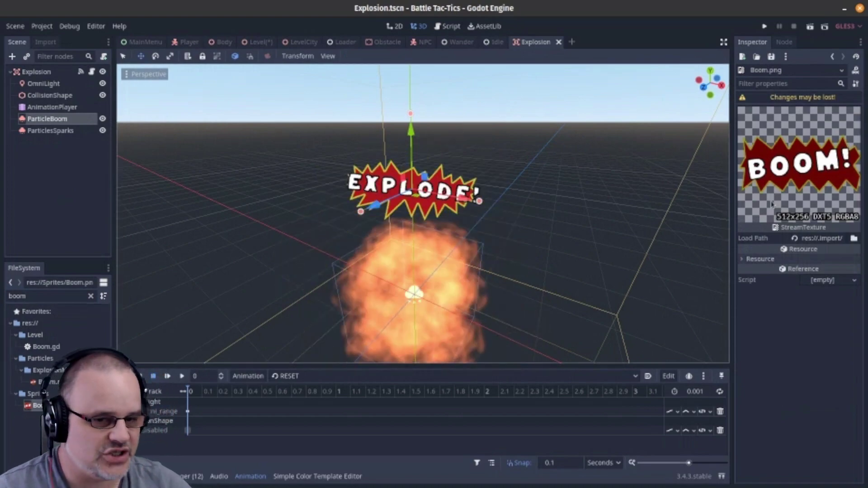
pyautogui.scroll(3, 516, 261)
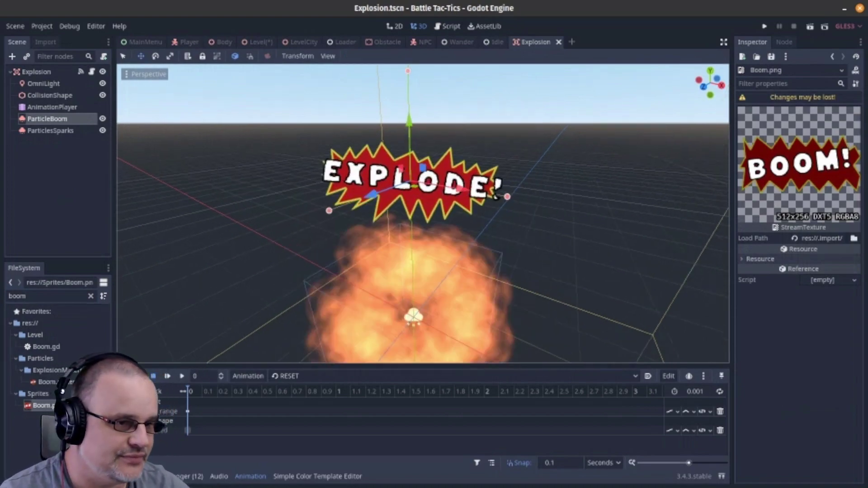
pyautogui.scroll(-4, 515, 261)
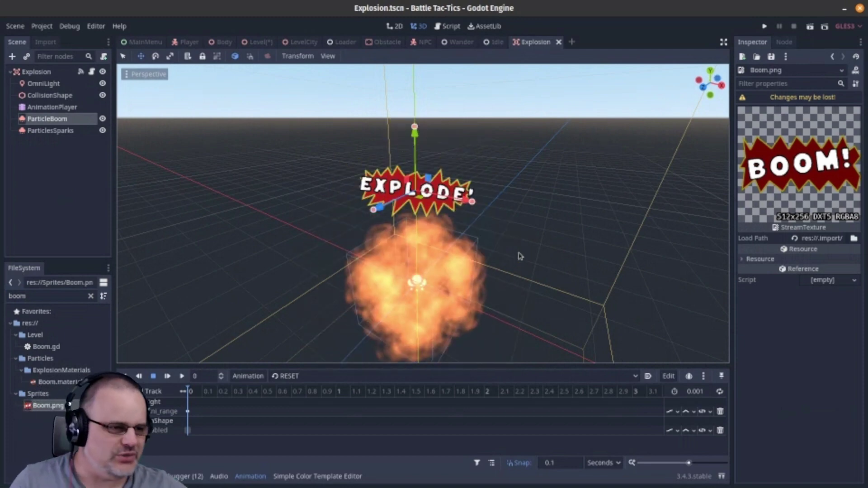
# Switch through the Body scene tab to the LevelCity scene tab.
pyautogui.click(222, 42)
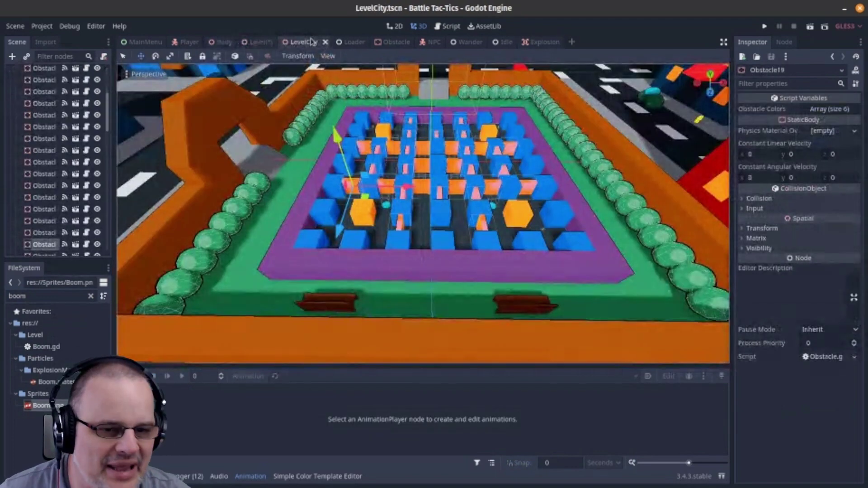
pyautogui.click(310, 42)
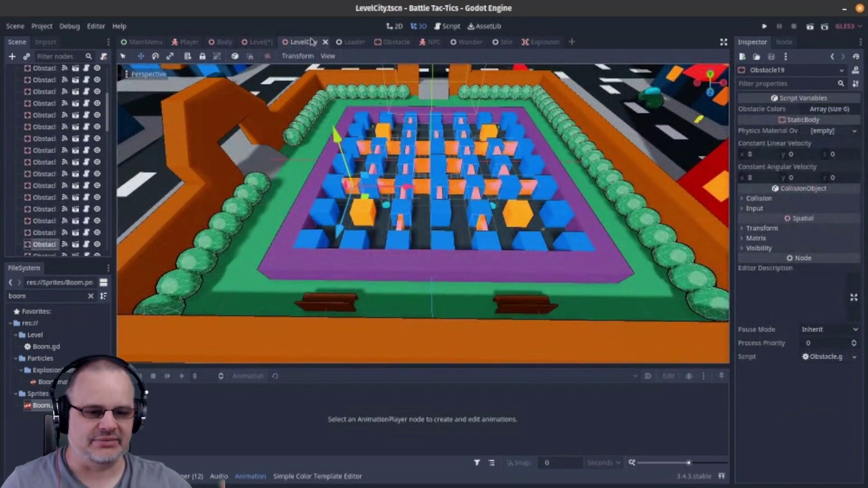